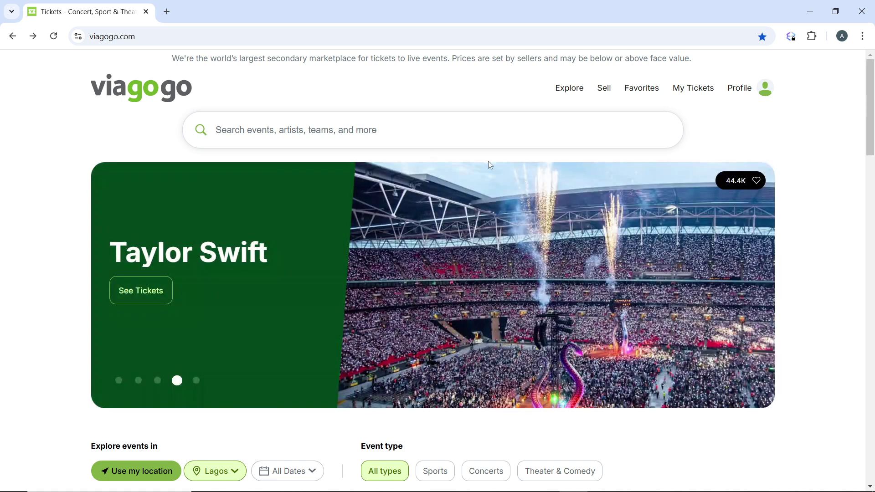
- Open the My Listings page in the account hub and look over its active listings
{"action": "mouse_move", "coordinate": [736, 93]}
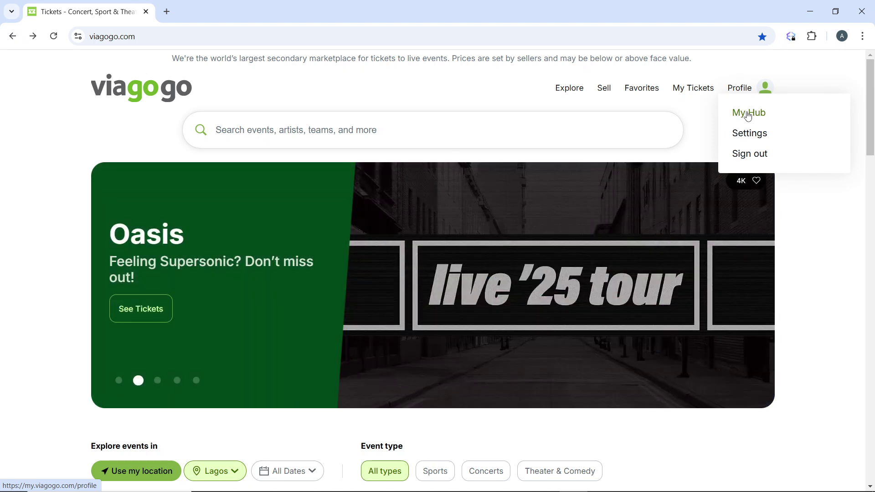
{"action": "left_click", "coordinate": [748, 116]}
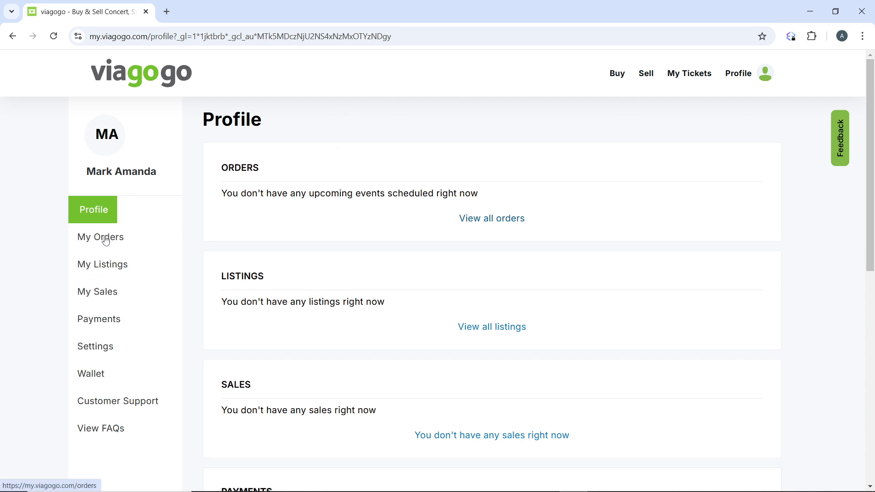
{"action": "left_click", "coordinate": [107, 269]}
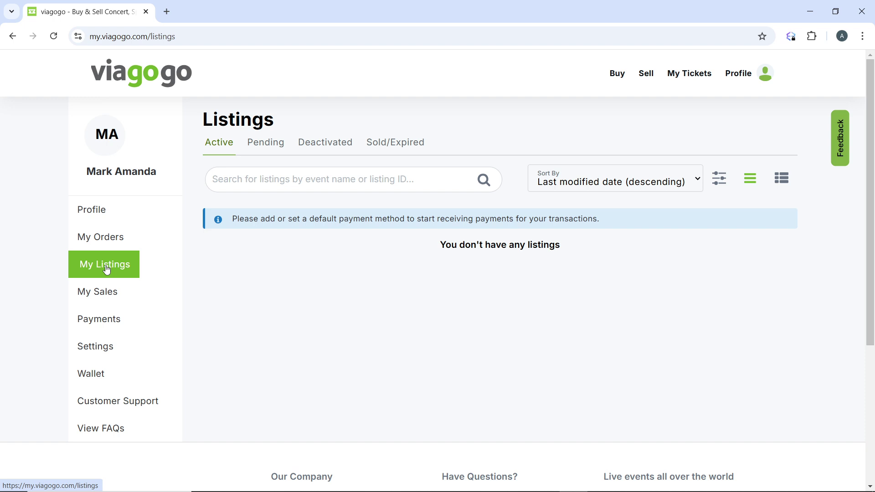
{"action": "scroll", "coordinate": [288, 346], "scroll_direction": "down", "scroll_amount": 5}
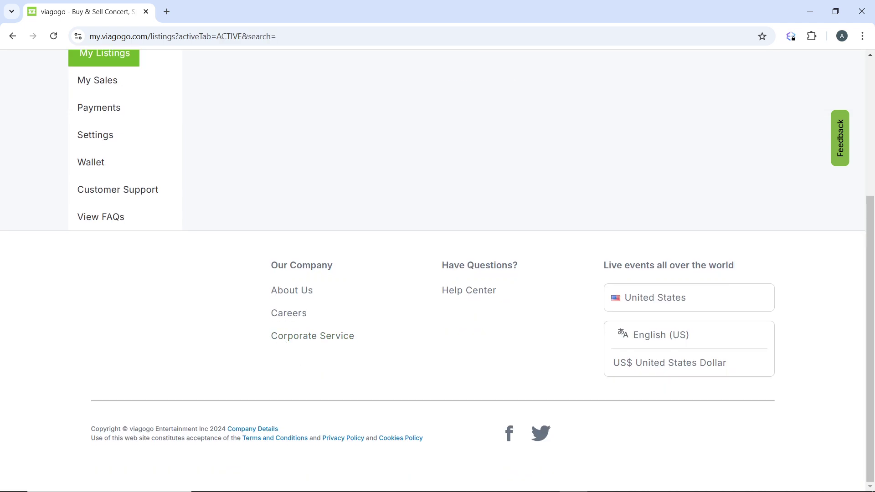
{"action": "mouse_move", "coordinate": [291, 481]}
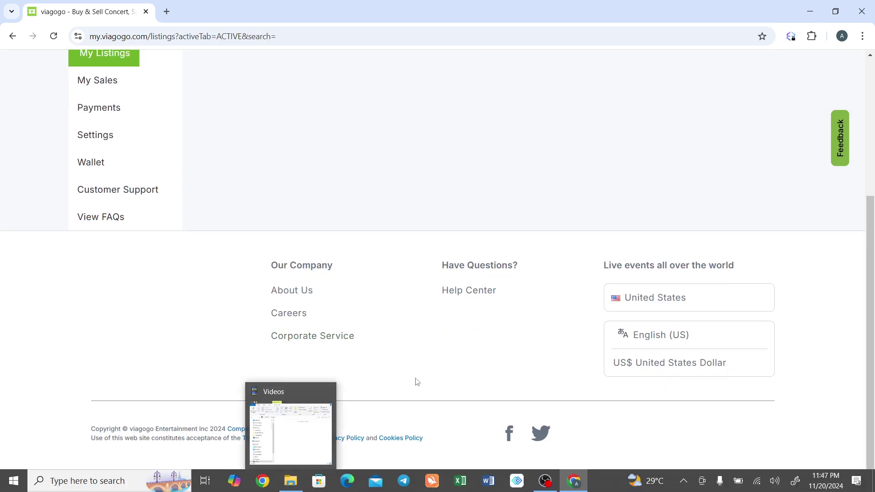
{"action": "scroll", "coordinate": [403, 143], "scroll_direction": "up", "scroll_amount": 5}
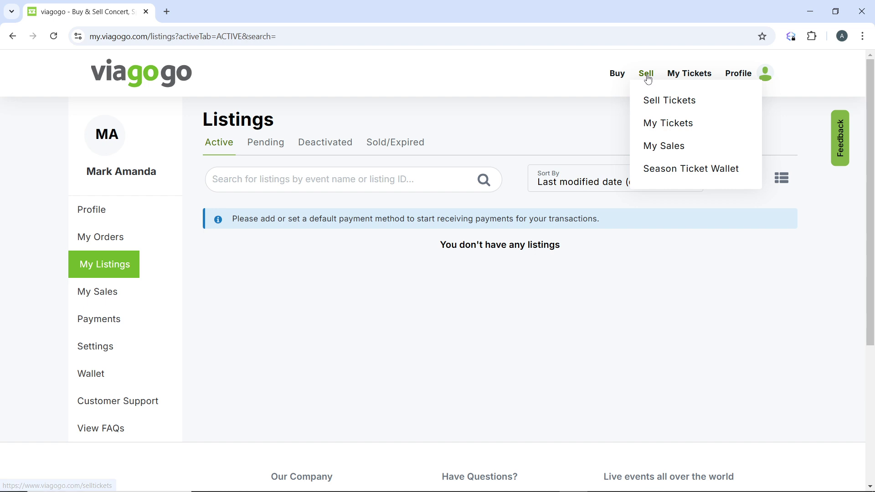
- Open the Sell Tickets page for listing tickets
{"action": "mouse_move", "coordinate": [695, 77]}
{"action": "mouse_move", "coordinate": [645, 80]}
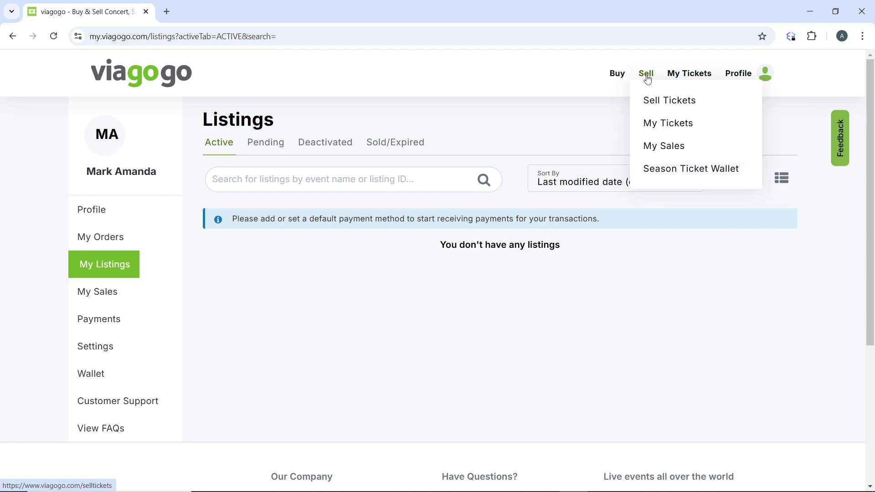
{"action": "scroll", "coordinate": [647, 80], "scroll_direction": "down", "scroll_amount": 5}
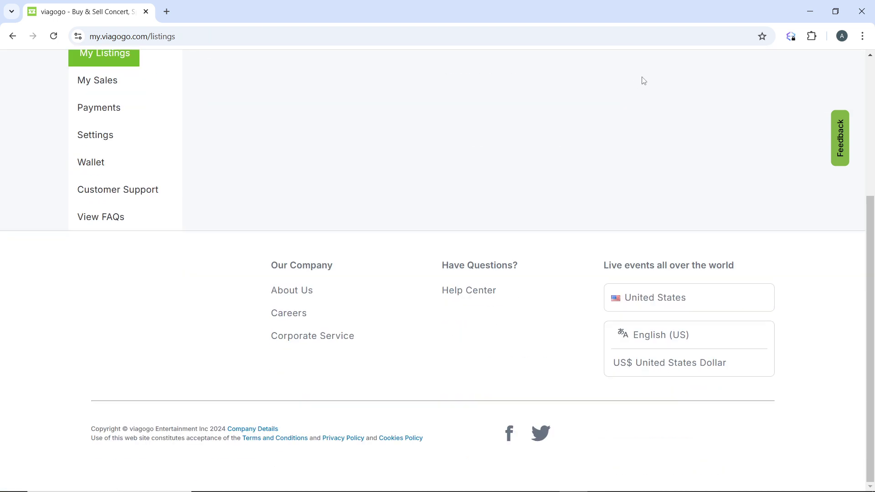
{"action": "scroll", "coordinate": [644, 80], "scroll_direction": "up", "scroll_amount": 5}
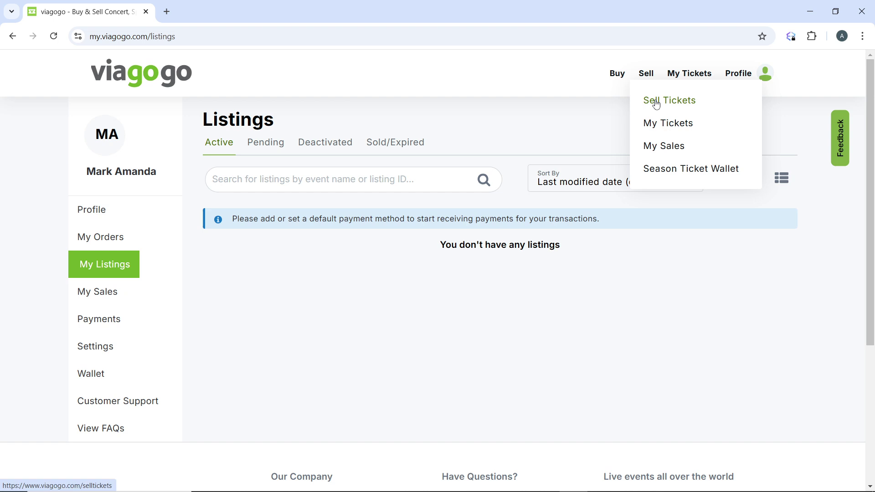
{"action": "left_click", "coordinate": [657, 101]}
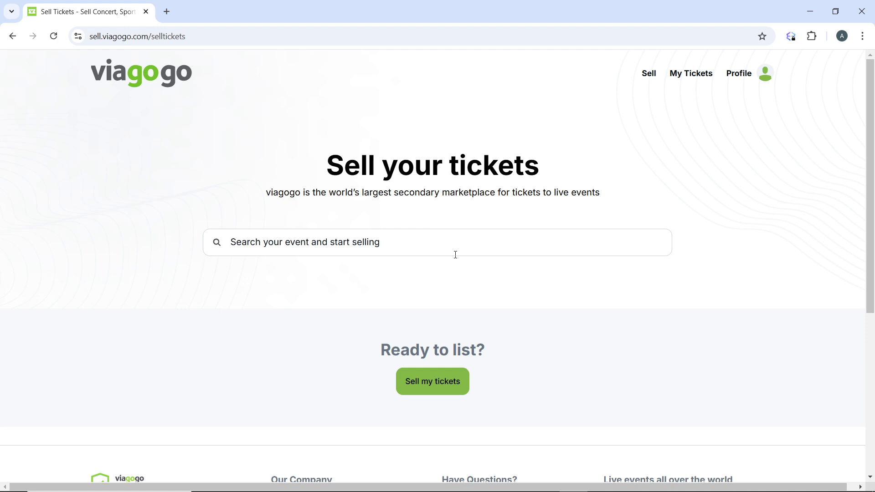
- Search the sellable events for Coldplay and start a listing for the December 7 Capital's Jingle Bell Ball 2024 at The O2, London
{"action": "left_click", "coordinate": [383, 246]}
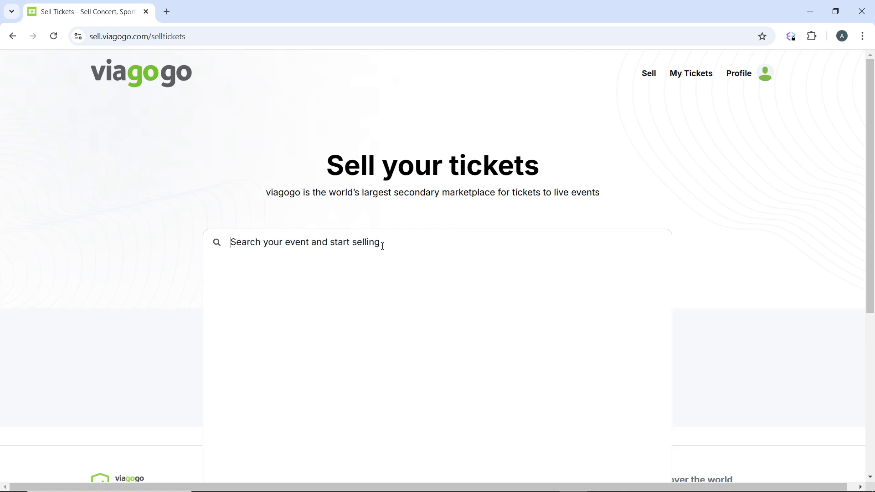
{"action": "type", "text": "c"}
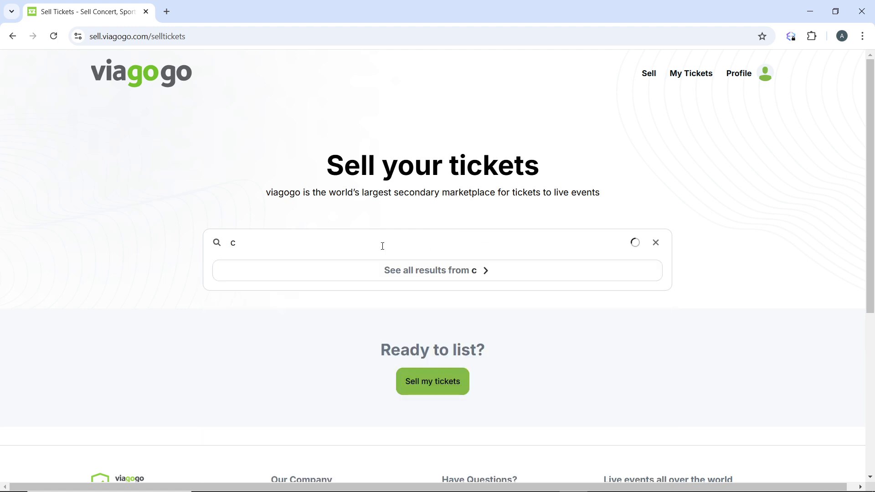
{"action": "type", "text": "o"}
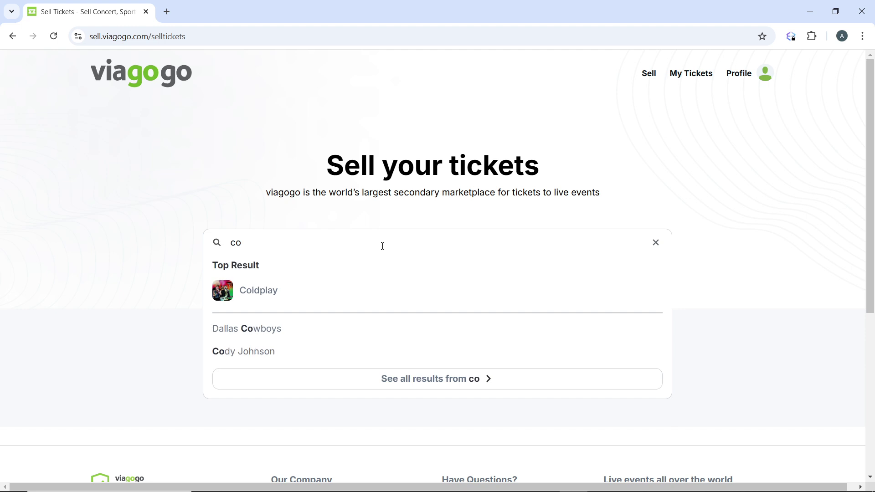
{"action": "left_click", "coordinate": [294, 294]}
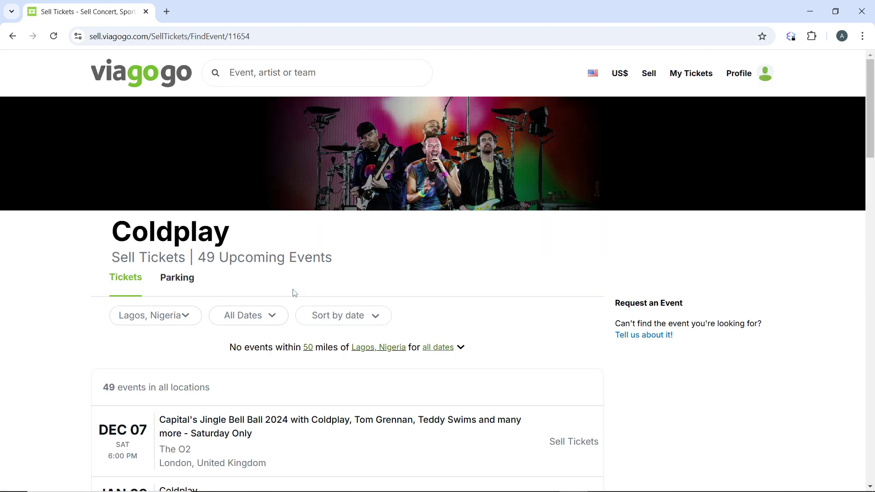
{"action": "scroll", "coordinate": [293, 293], "scroll_direction": "down", "scroll_amount": 4}
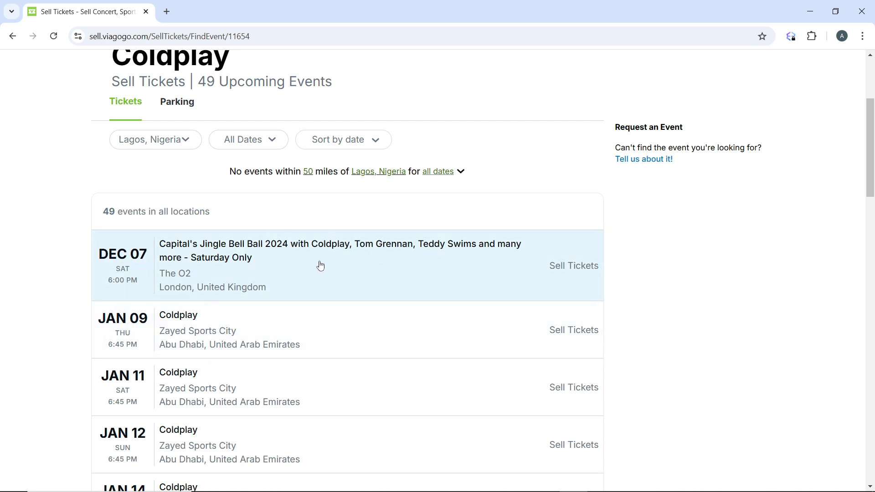
{"action": "left_click", "coordinate": [320, 266]}
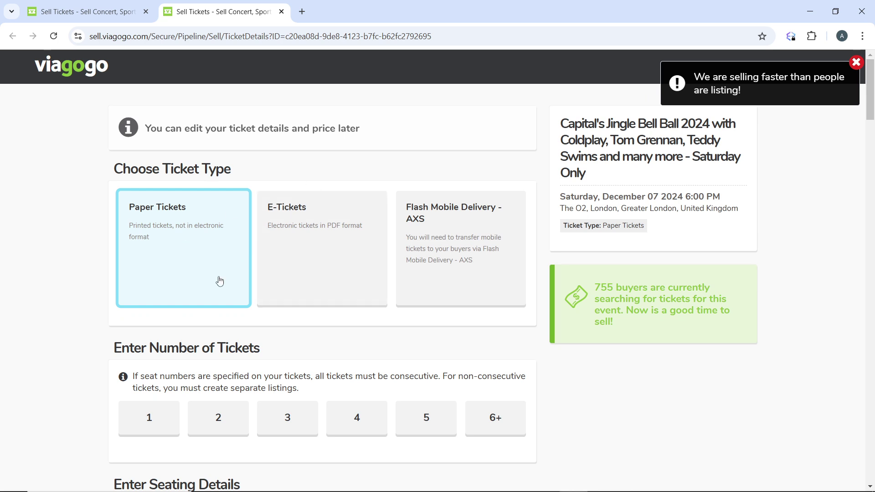
- Choose E-Tickets as the ticket type and set the number of tickets to 4
{"action": "left_click", "coordinate": [335, 237]}
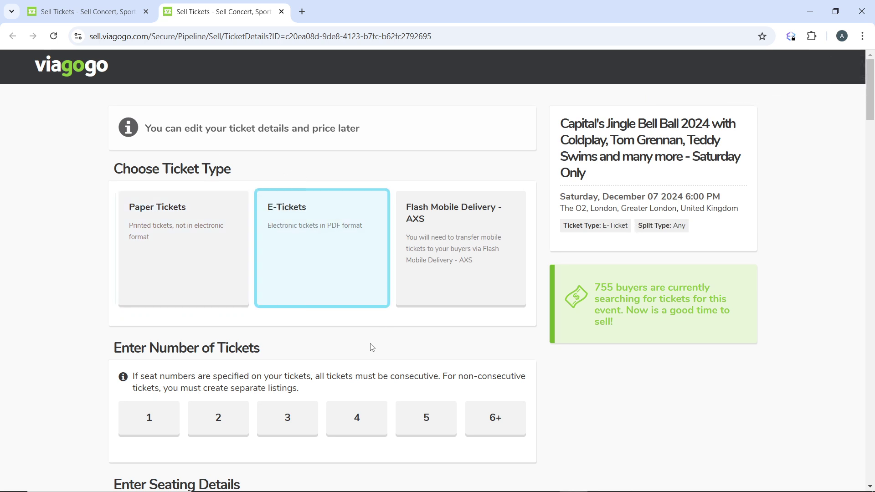
{"action": "scroll", "coordinate": [372, 348], "scroll_direction": "down", "scroll_amount": 2}
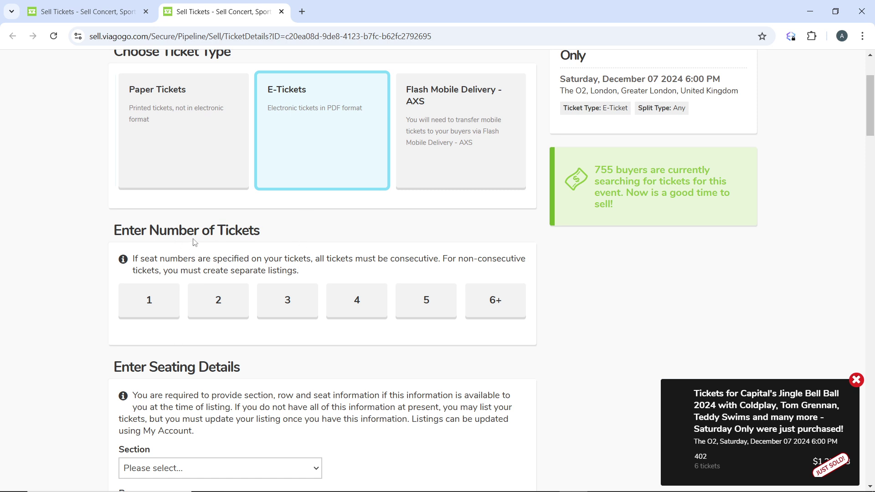
{"action": "left_click", "coordinate": [358, 301]}
{"action": "scroll", "coordinate": [360, 300], "scroll_direction": "down", "scroll_amount": 8}
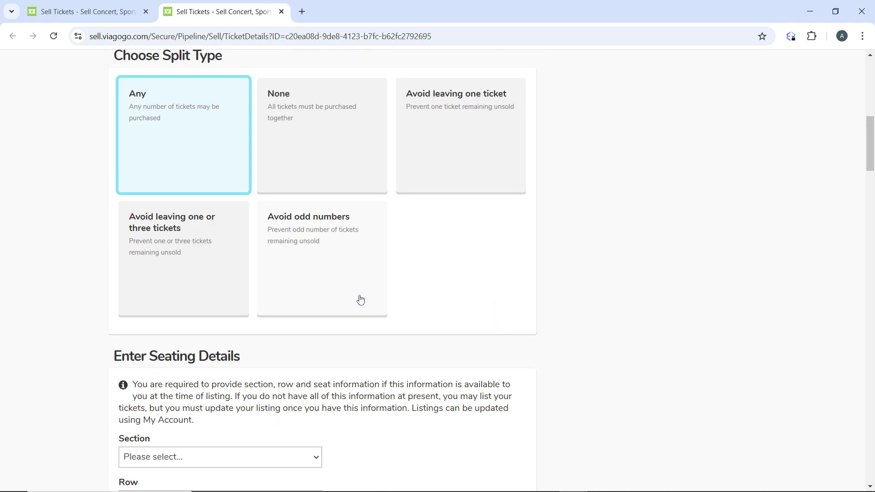
{"action": "scroll", "coordinate": [360, 300], "scroll_direction": "up", "scroll_amount": 4}
{"action": "scroll", "coordinate": [361, 300], "scroll_direction": "down", "scroll_amount": 2}
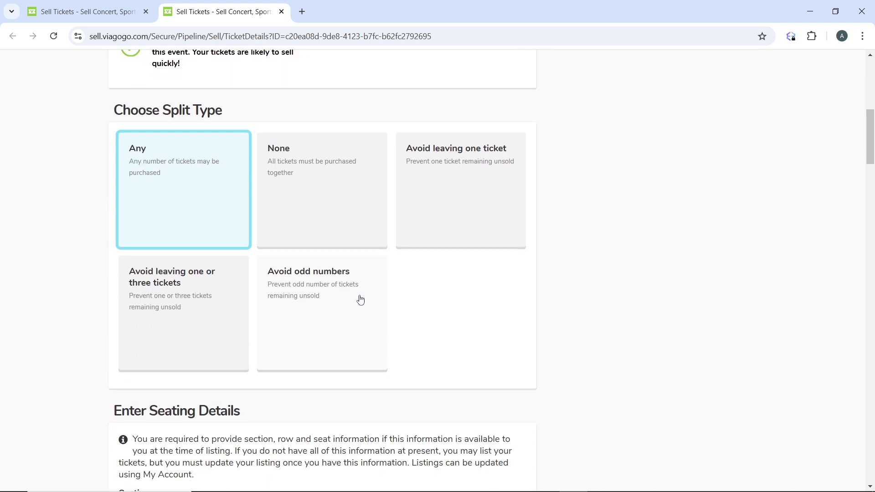
{"action": "scroll", "coordinate": [361, 297], "scroll_direction": "up", "scroll_amount": 2}
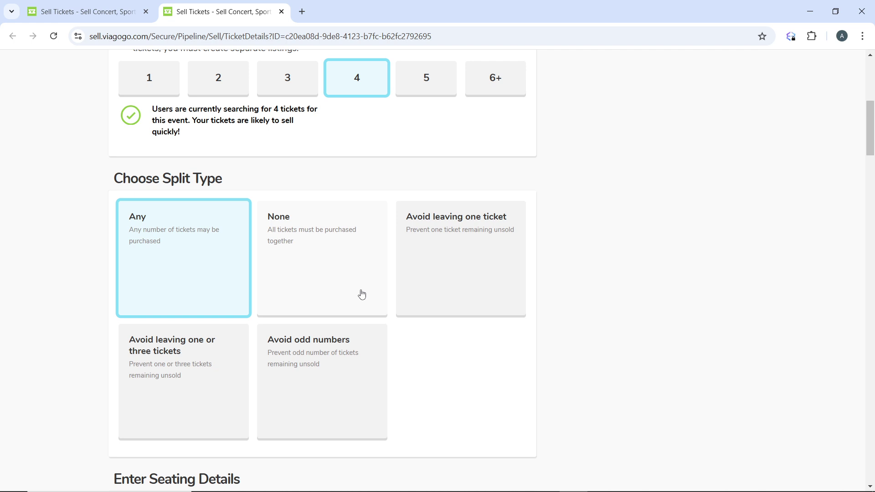
{"action": "scroll", "coordinate": [362, 295], "scroll_direction": "down", "scroll_amount": 1}
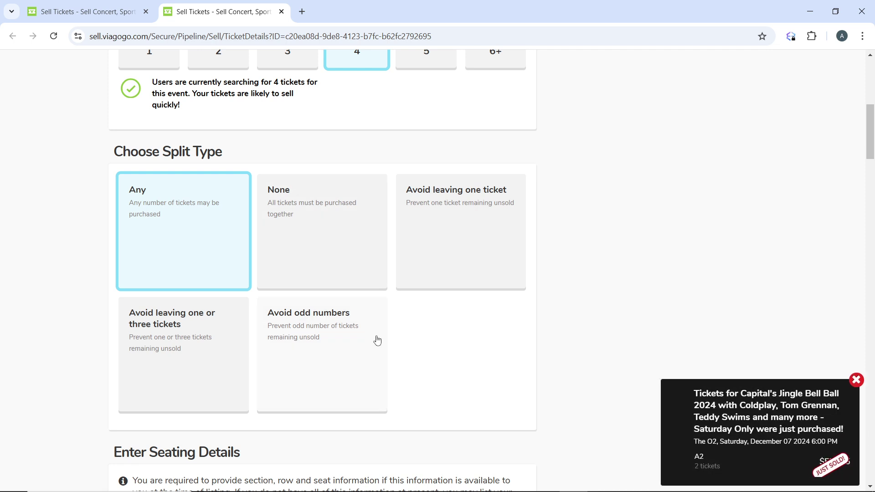
- Set the seating details to section A2 and row H
{"action": "scroll", "coordinate": [367, 335], "scroll_direction": "down", "scroll_amount": 5}
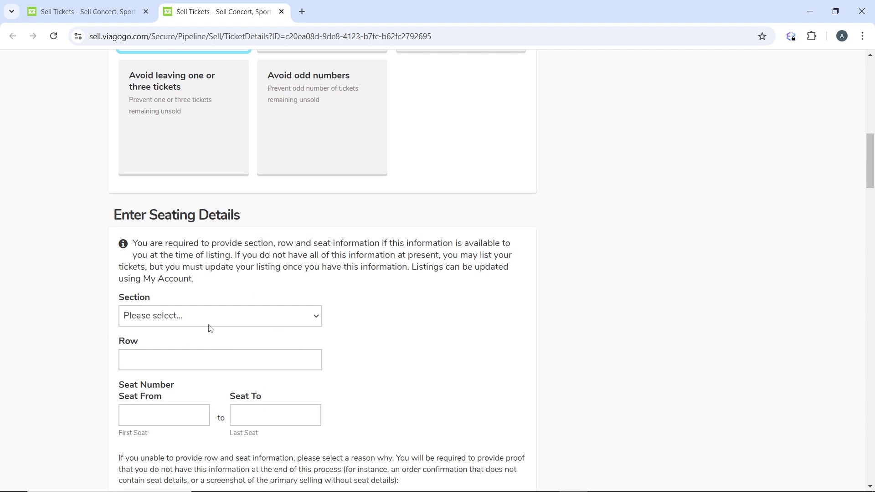
{"action": "left_click", "coordinate": [244, 317]}
{"action": "key", "text": "b"}
{"action": "key", "text": "2"}
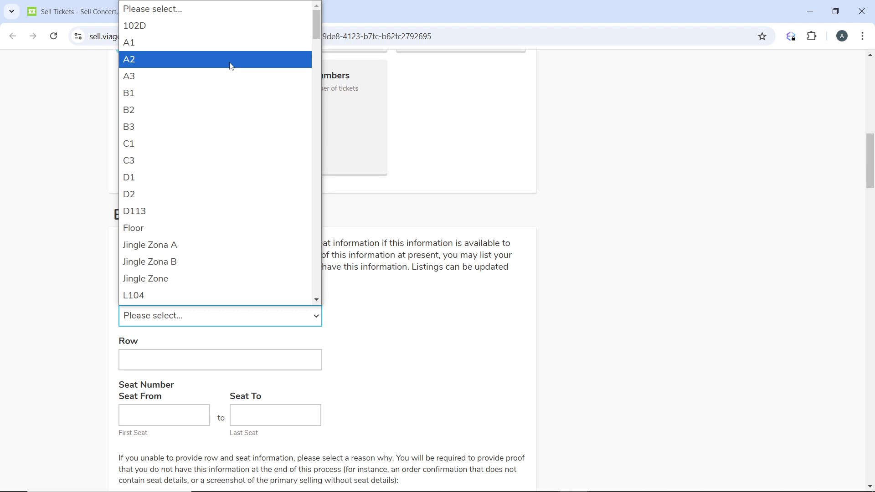
{"action": "left_click", "coordinate": [231, 67]}
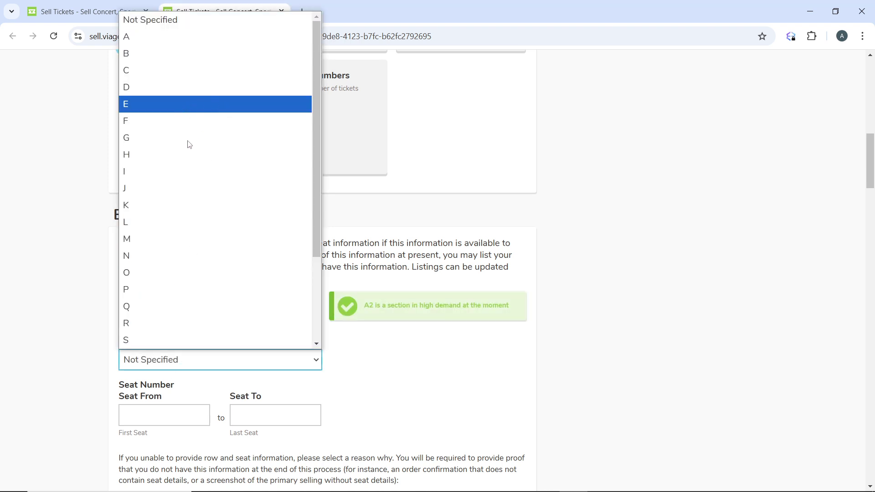
{"action": "left_click", "coordinate": [170, 155]}
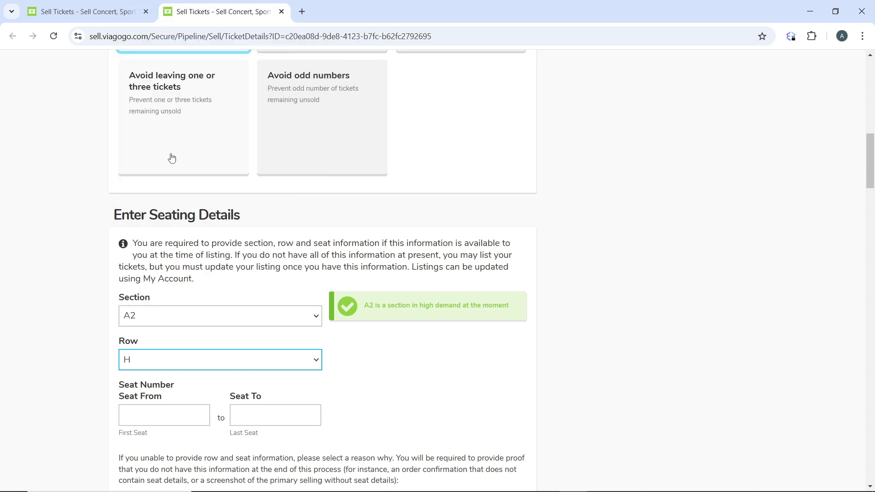
- Examine the seat number, face value, About You, usage restrictions, required ticket details and seller type sections of the listing form
{"action": "scroll", "coordinate": [195, 356], "scroll_direction": "down", "scroll_amount": 2}
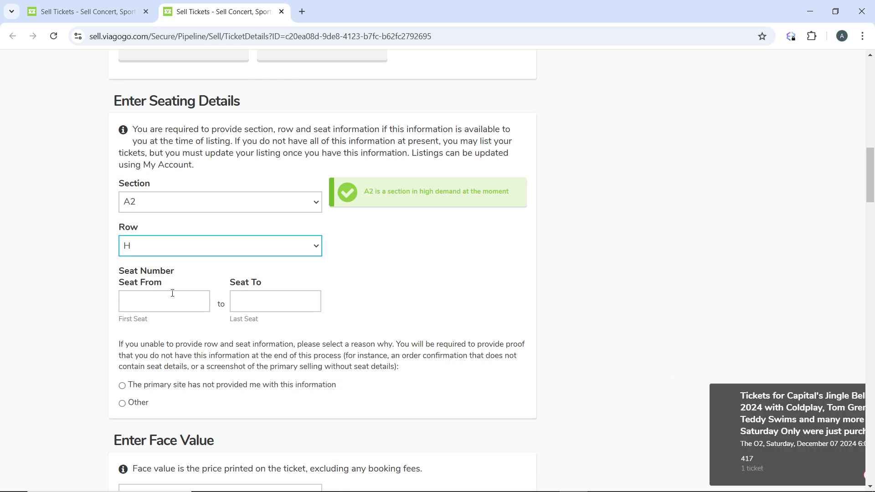
{"action": "left_click", "coordinate": [153, 304]}
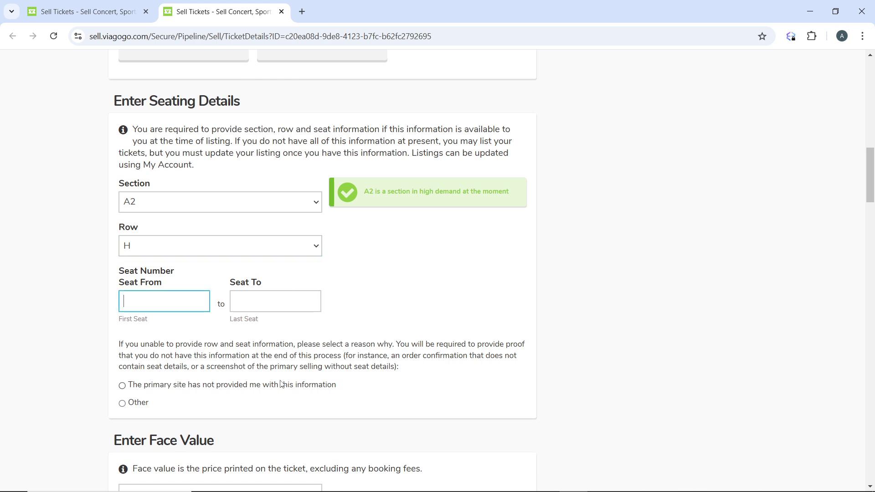
{"action": "scroll", "coordinate": [282, 385], "scroll_direction": "down", "scroll_amount": 7}
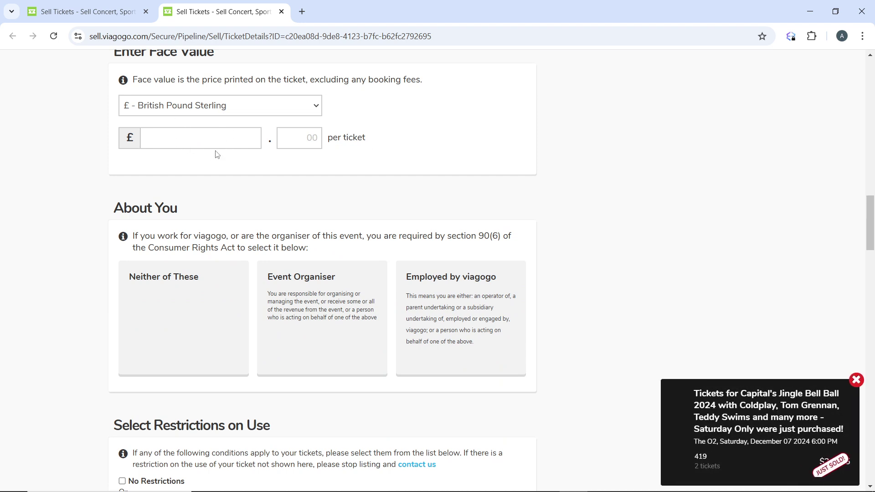
{"action": "scroll", "coordinate": [287, 326], "scroll_direction": "down", "scroll_amount": 3}
{"action": "scroll", "coordinate": [288, 324], "scroll_direction": "up", "scroll_amount": 1}
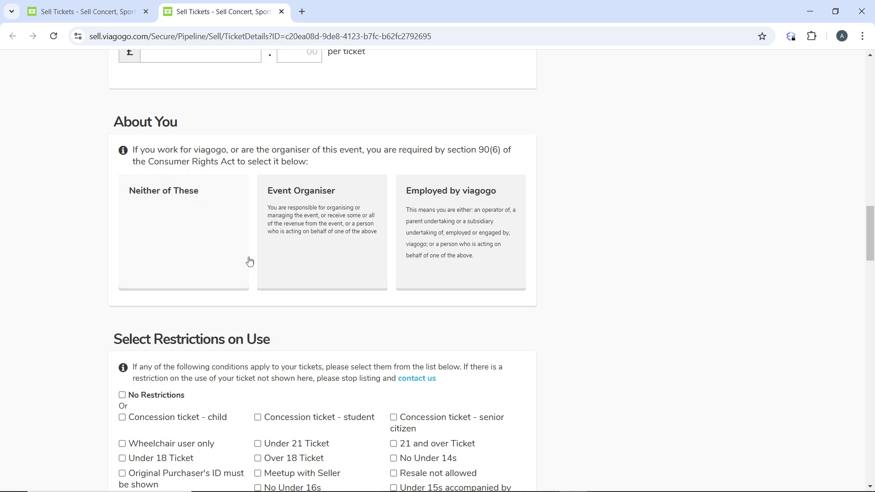
{"action": "scroll", "coordinate": [332, 315], "scroll_direction": "down", "scroll_amount": 3}
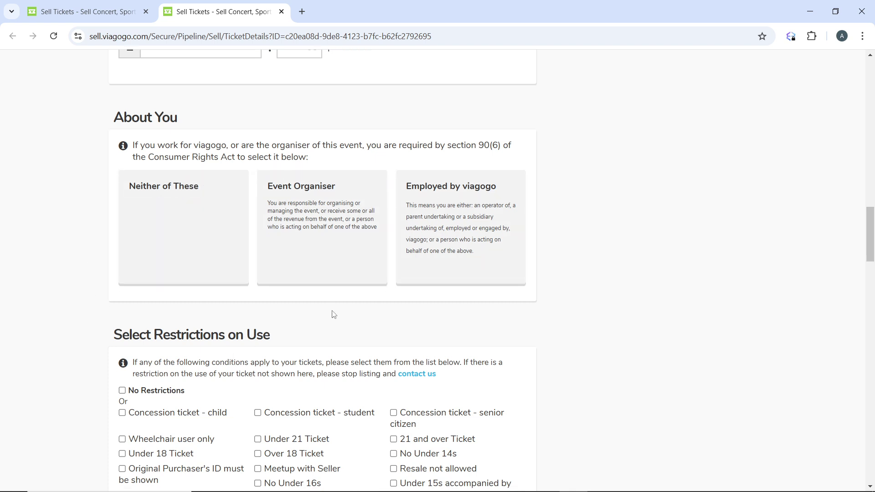
{"action": "scroll", "coordinate": [323, 314], "scroll_direction": "down", "scroll_amount": 2}
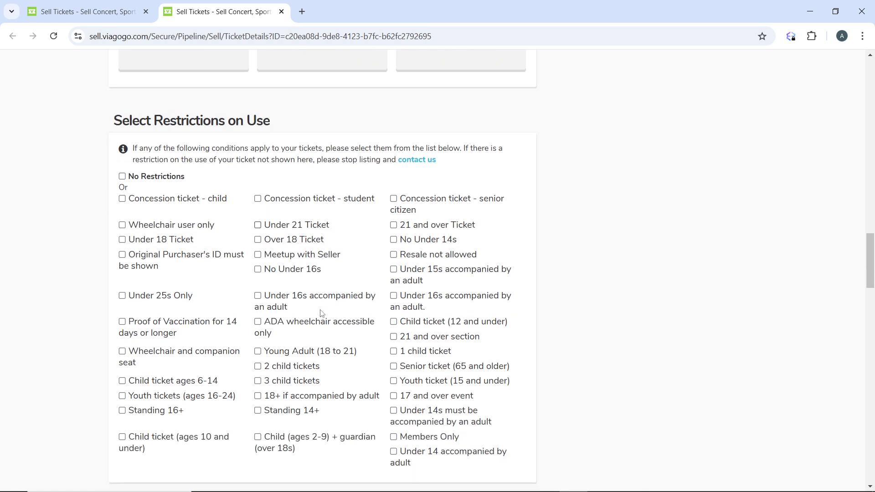
{"action": "scroll", "coordinate": [405, 329], "scroll_direction": "down", "scroll_amount": 4}
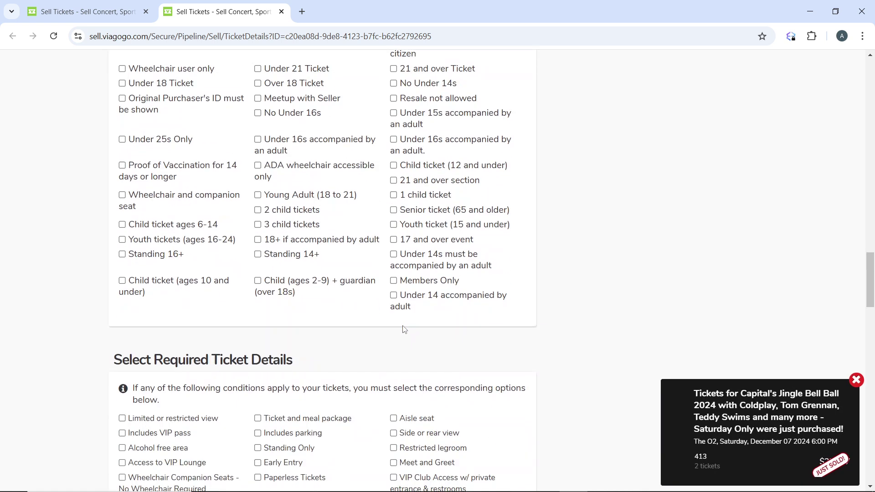
{"action": "scroll", "coordinate": [404, 329], "scroll_direction": "up", "scroll_amount": 3}
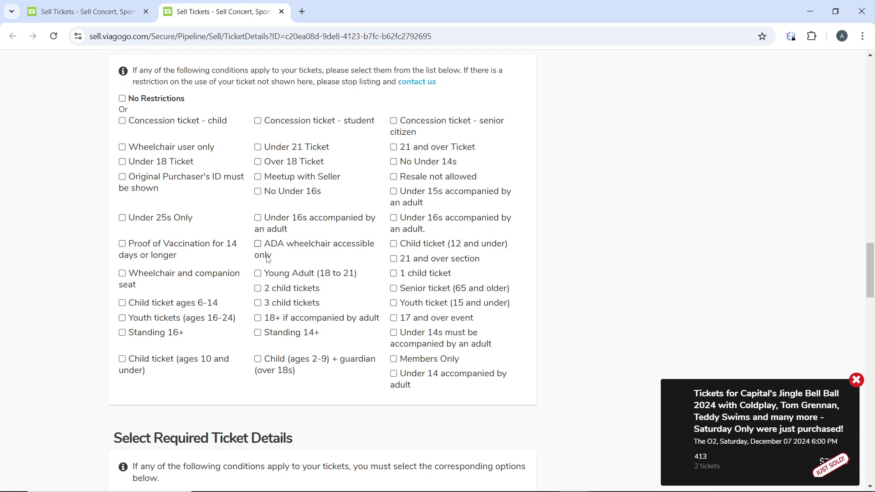
{"action": "scroll", "coordinate": [293, 456], "scroll_direction": "down", "scroll_amount": 8}
{"action": "scroll", "coordinate": [289, 453], "scroll_direction": "up", "scroll_amount": 1}
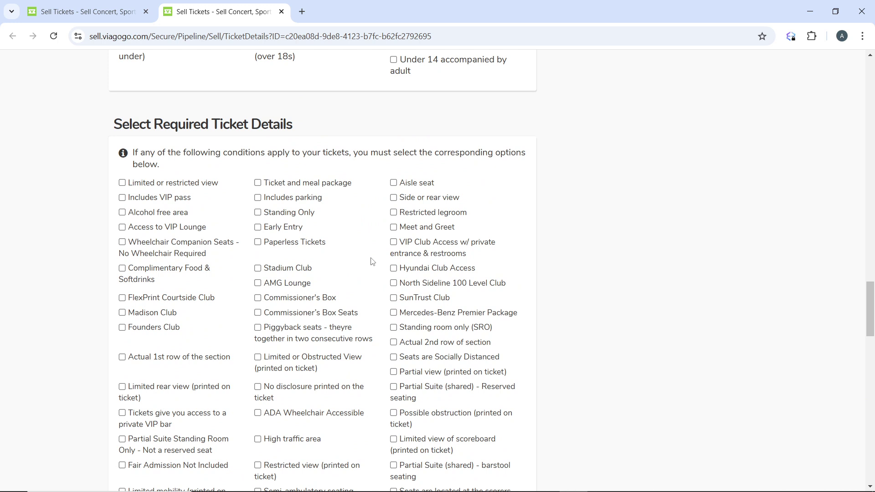
{"action": "scroll", "coordinate": [372, 261], "scroll_direction": "down", "scroll_amount": 20}
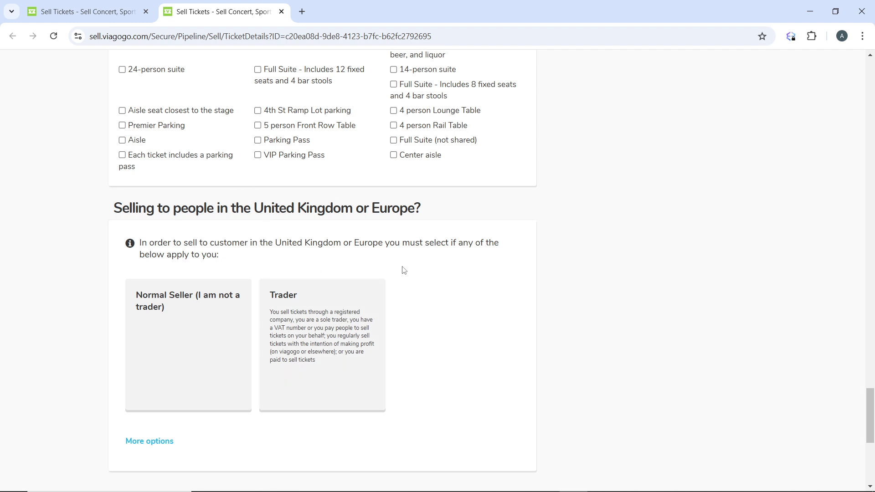
- Submit the ticket details at the end of the form to continue with the listing
{"action": "scroll", "coordinate": [375, 324], "scroll_direction": "down", "scroll_amount": 5}
{"action": "scroll", "coordinate": [375, 323], "scroll_direction": "down", "scroll_amount": 2}
{"action": "scroll", "coordinate": [375, 321], "scroll_direction": "up", "scroll_amount": 3}
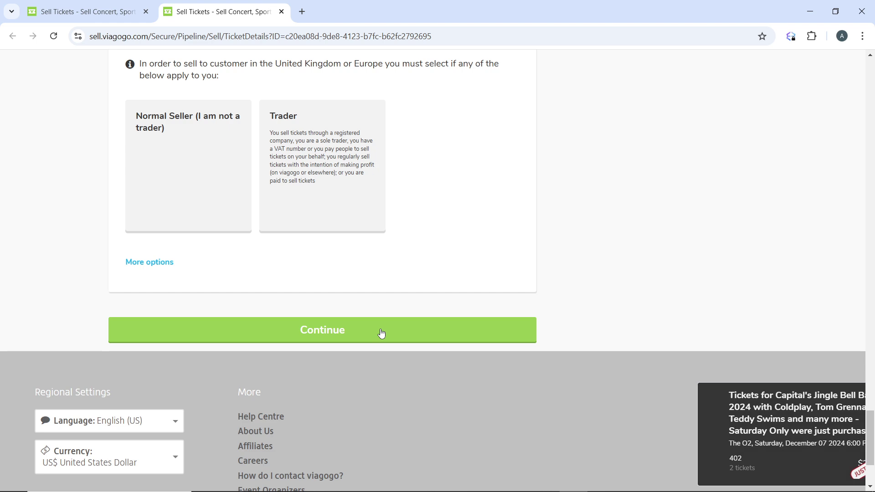
{"action": "left_click", "coordinate": [382, 334]}
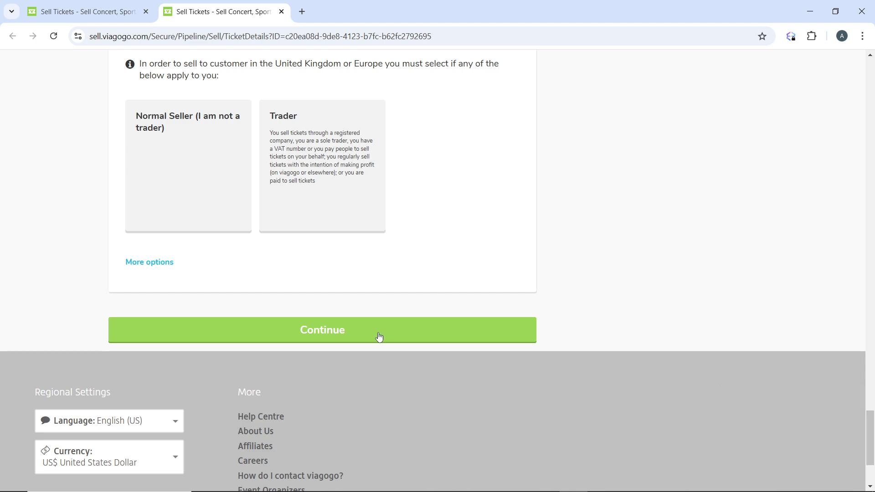